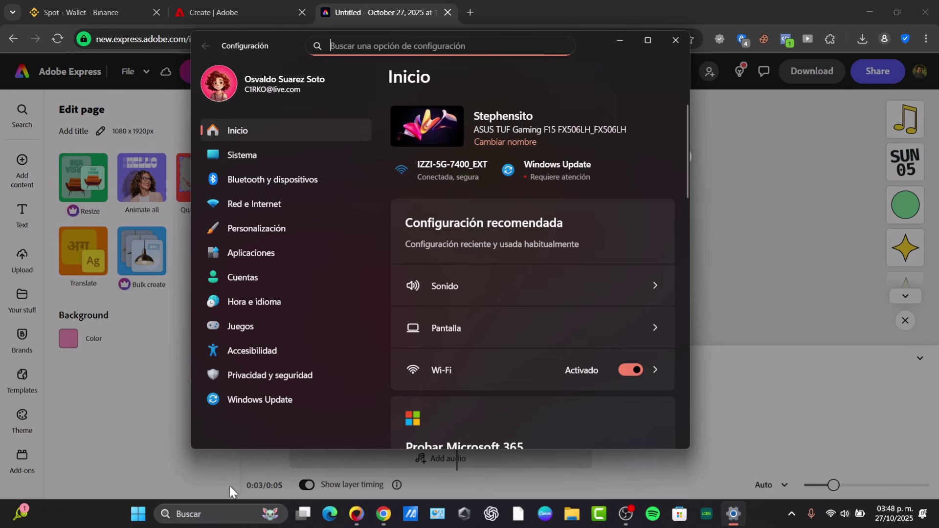
Step: Search Windows for "disk cl" and open the Disk Cleanup tool (Liberador de espacio en disco)
left_click(133, 520)
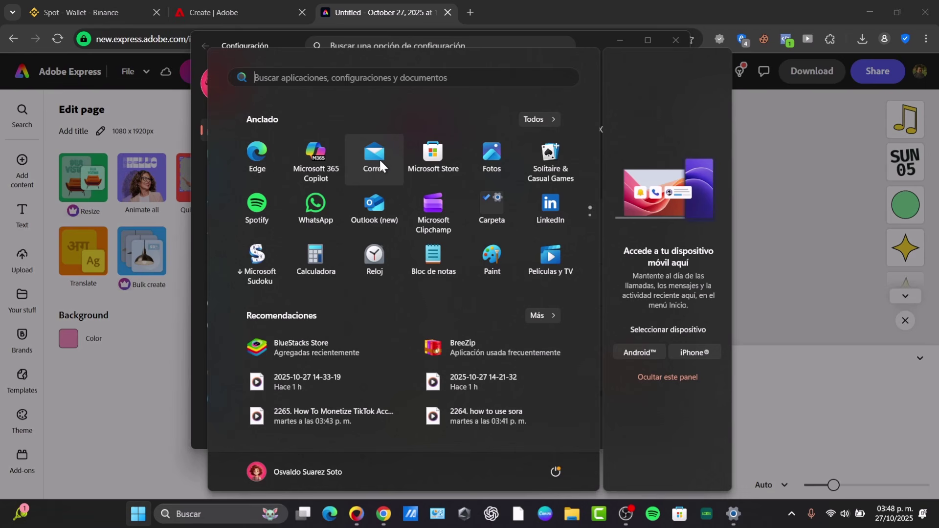
left_click(201, 514)
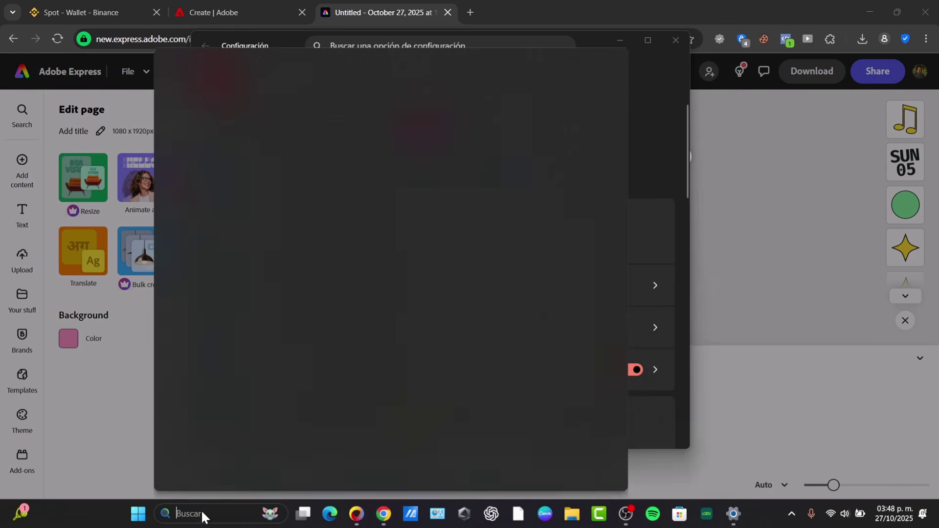
type("disc")
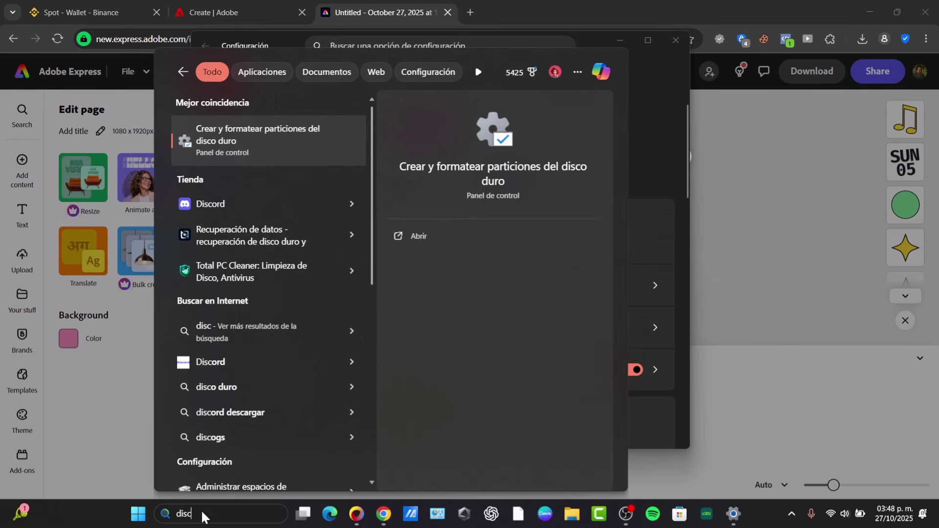
key("BackSpace")
type("k cl")
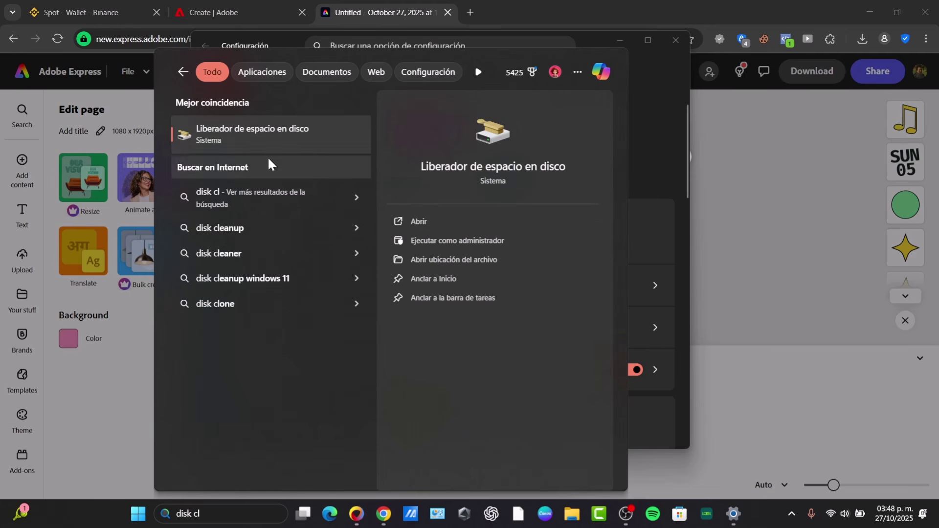
left_click(268, 142)
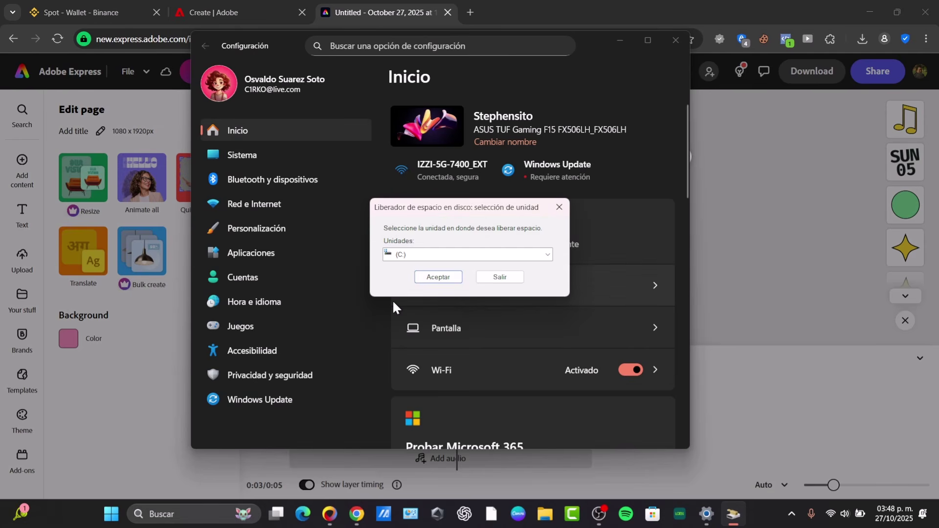
Step: Scan drive C: with Disk Cleanup and examine the file categories that can be deleted
left_click(448, 255)
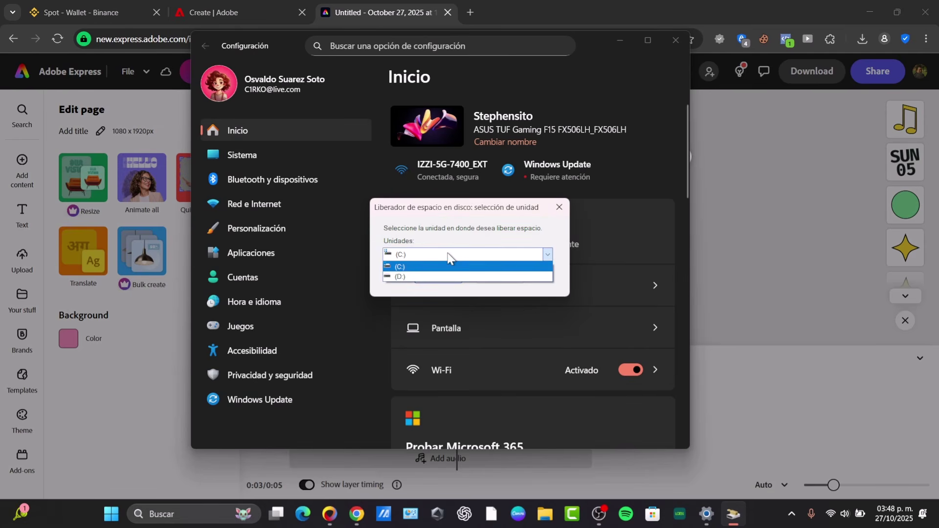
left_click(446, 268)
left_click(443, 278)
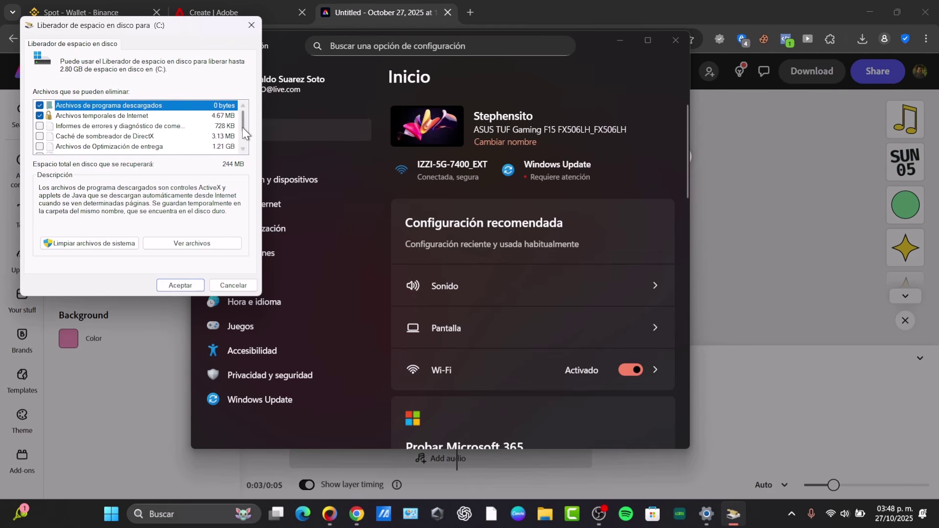
scroll(247, 128, "down", 3)
scroll(245, 122, "up", 3)
scroll(244, 127, "down", 1)
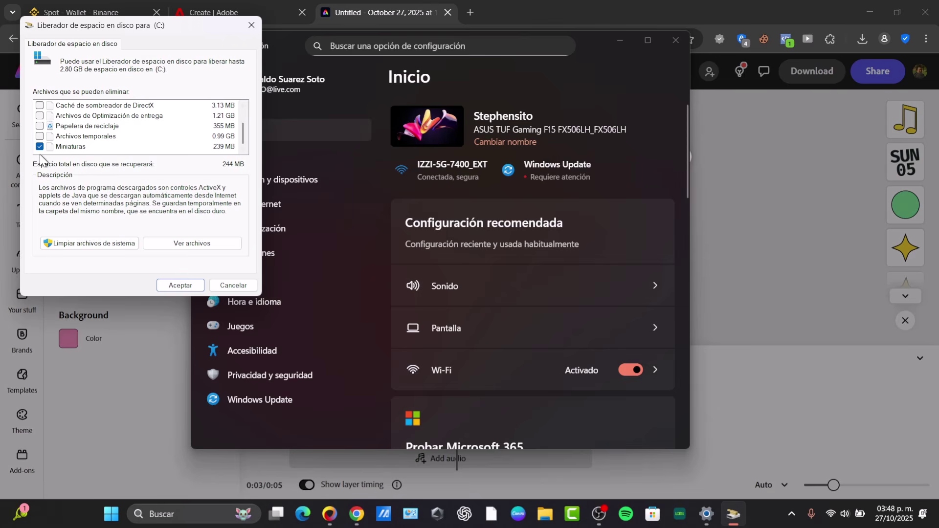
Step: Rescan drive C: with system files included, examine the cleanup categories, and close Disk Cleanup without deleting anything
left_click(59, 243)
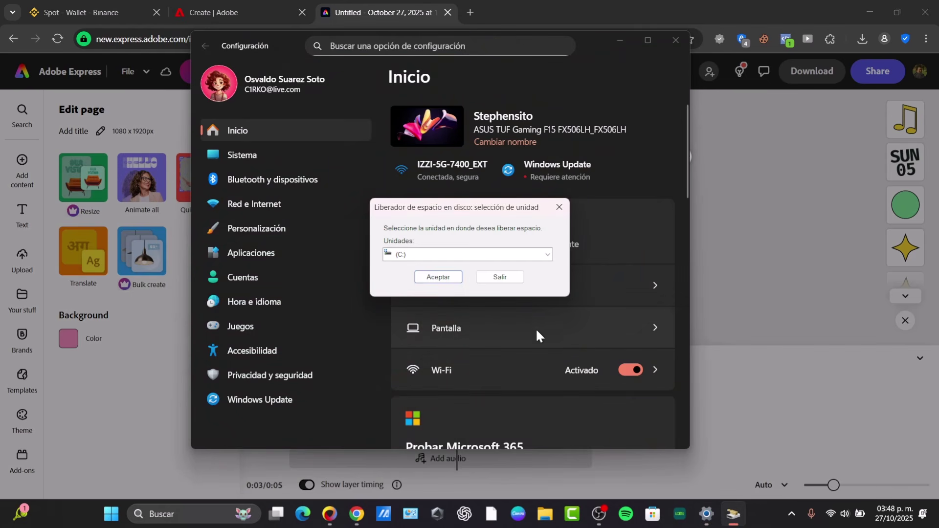
left_click(441, 277)
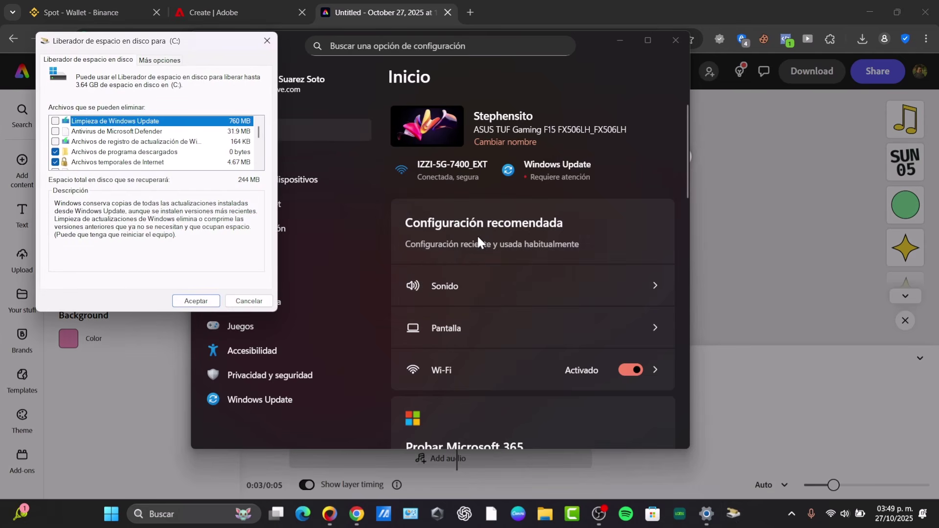
scroll(222, 152, "down", 2)
scroll(223, 152, "up", 2)
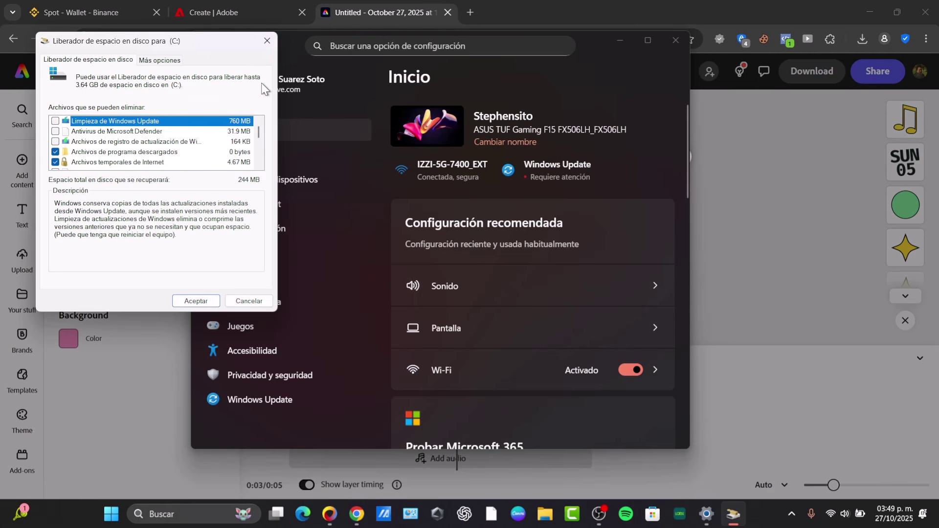
left_click(267, 41)
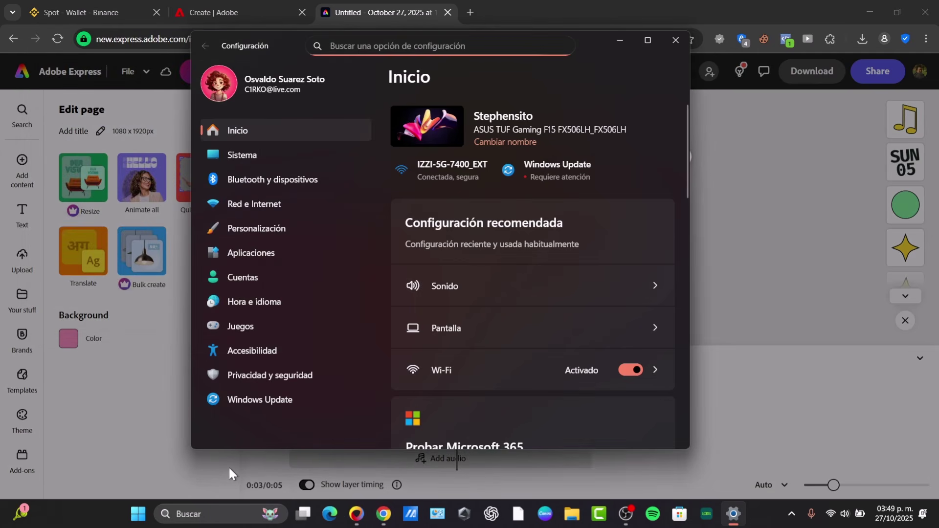
Step: Search Windows for "storage" and open Administrar espacios de almacenamiento
left_click(202, 513)
type("sto")
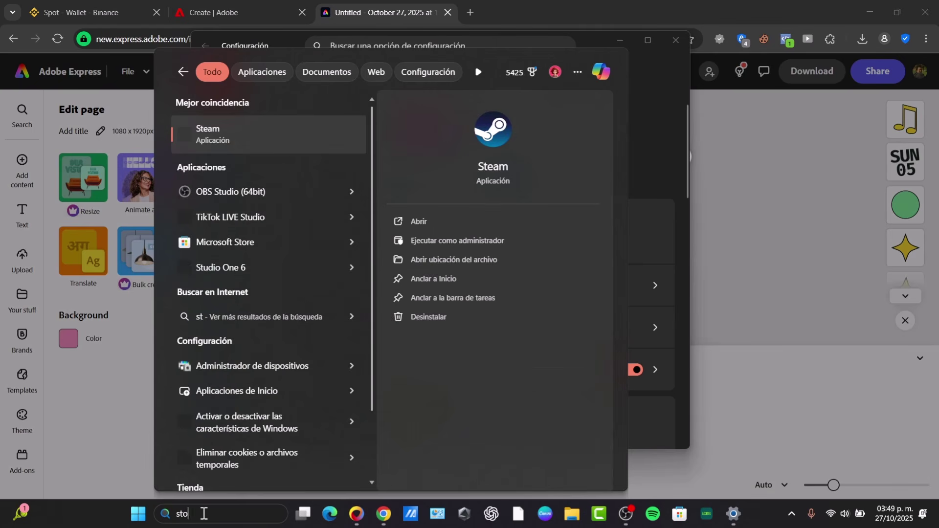
type("ragen")
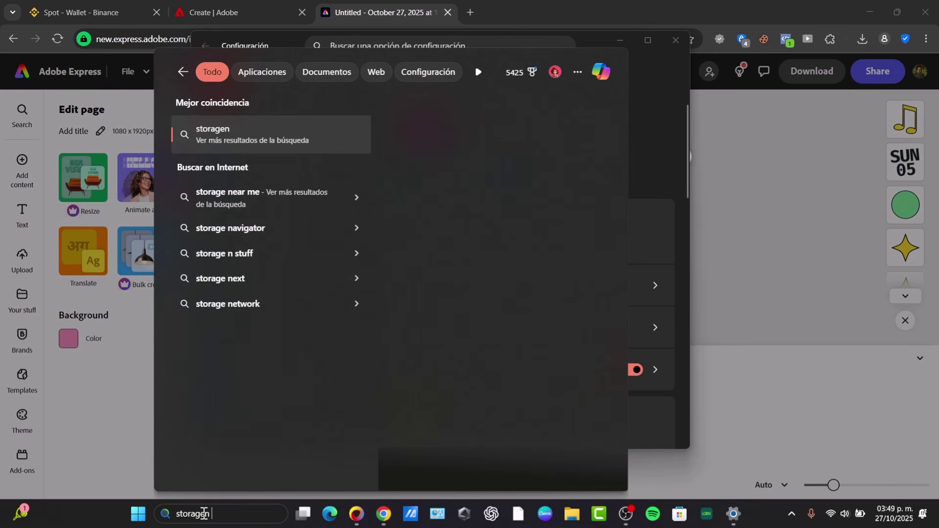
key("BackSpace")
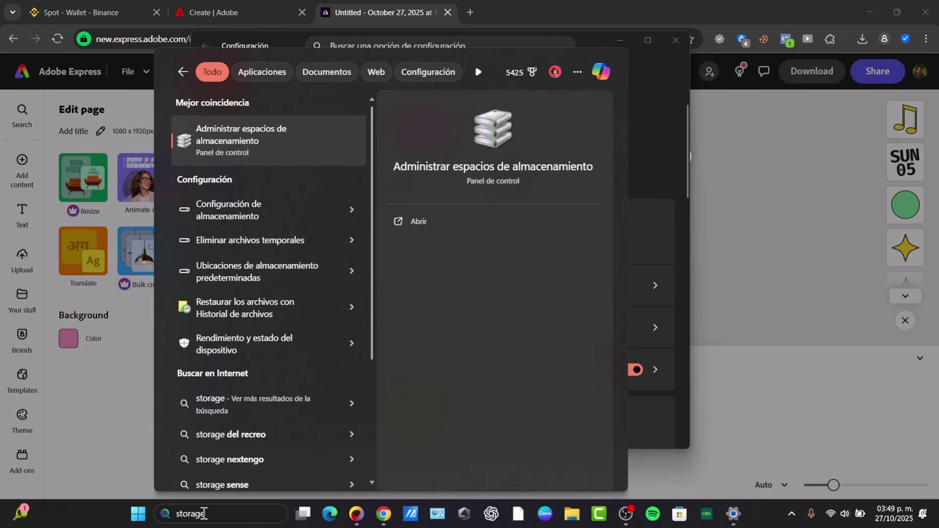
left_click(298, 160)
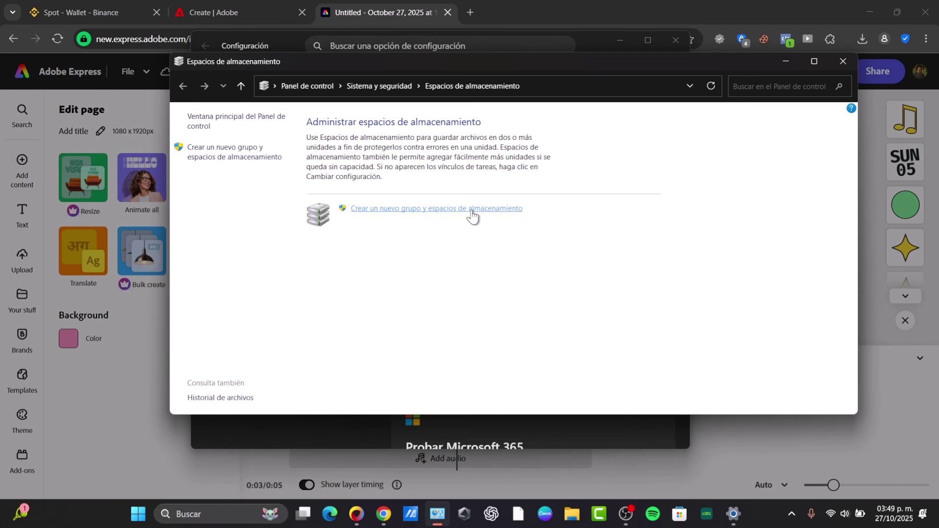
Step: Try to create a new storage pool, return to the Storage Spaces main page, and close the window
left_click(473, 209)
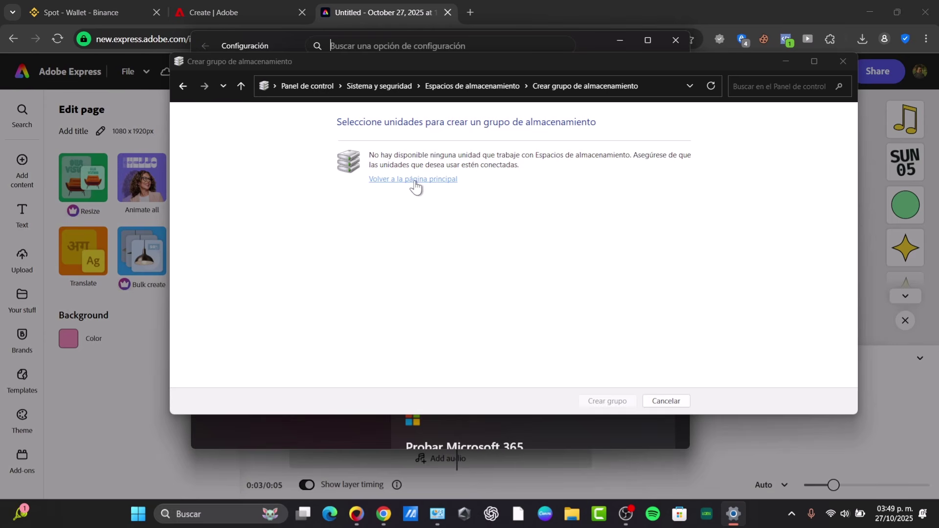
left_click(420, 205)
left_click(434, 180)
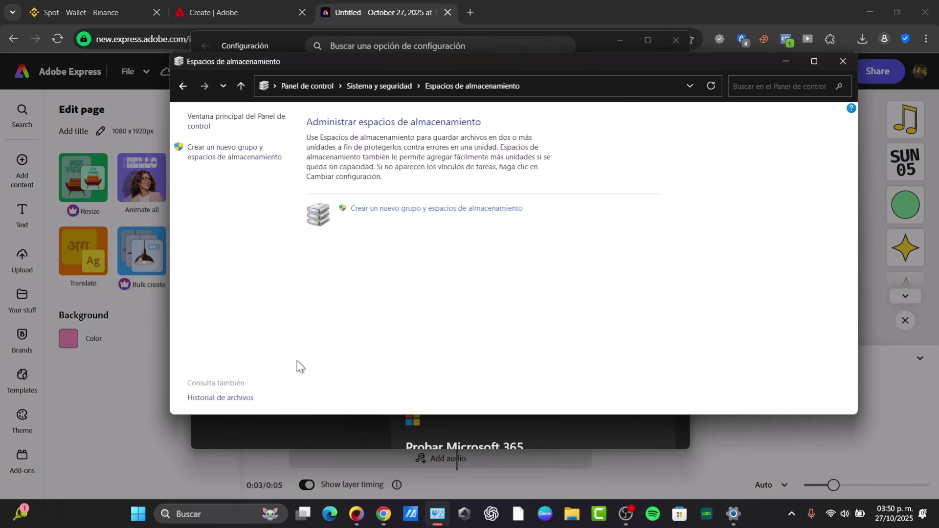
left_click(850, 61)
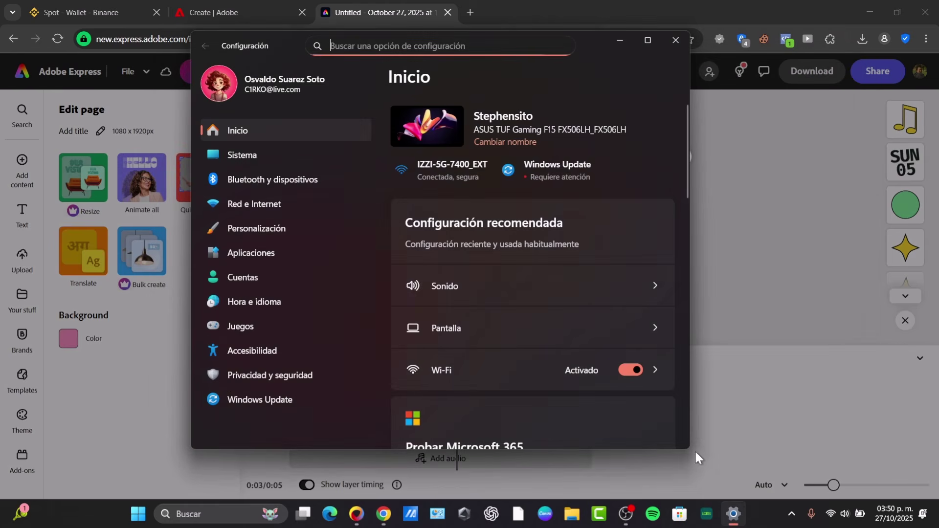
Step: Open the desktop folder in File Explorer through the Escritorio category of the Almacenamiento settings under Sistema
mouse_move(737, 518)
left_click(742, 437)
left_click(288, 253)
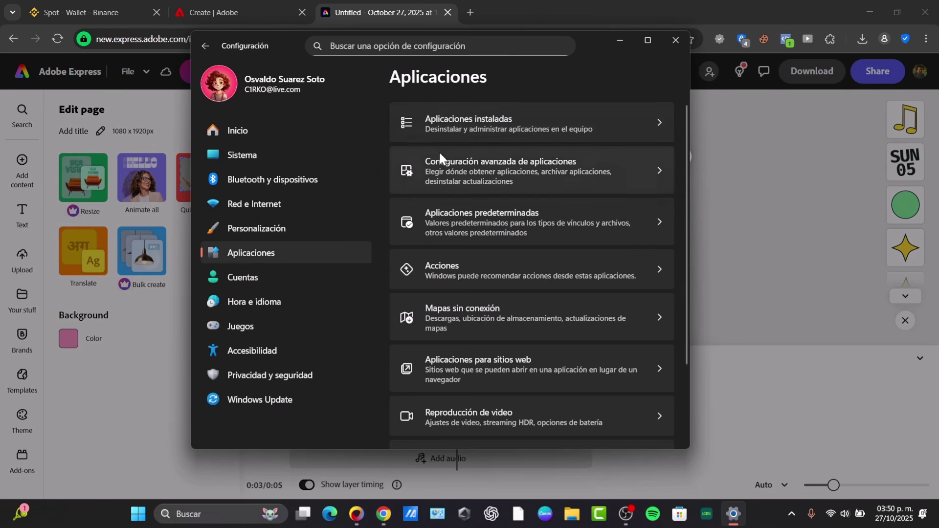
left_click(215, 153)
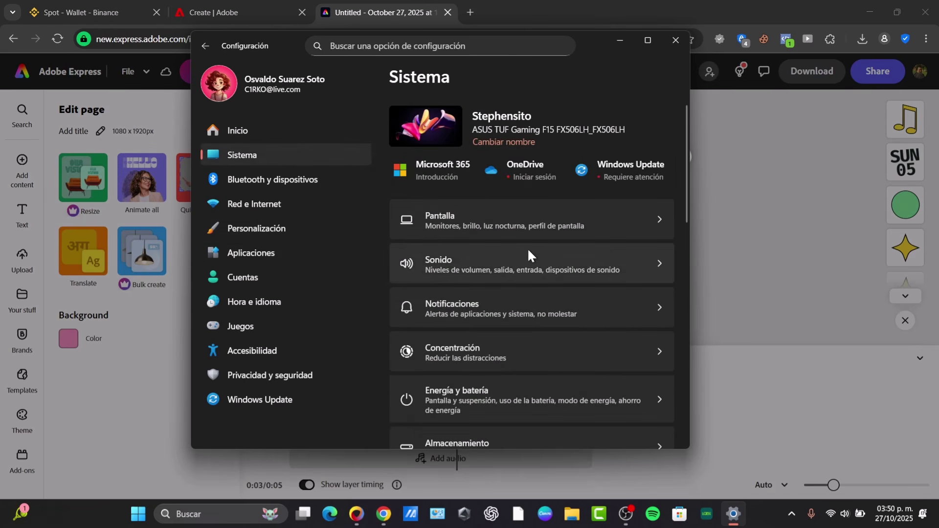
scroll(527, 254, "down", 3)
left_click(518, 301)
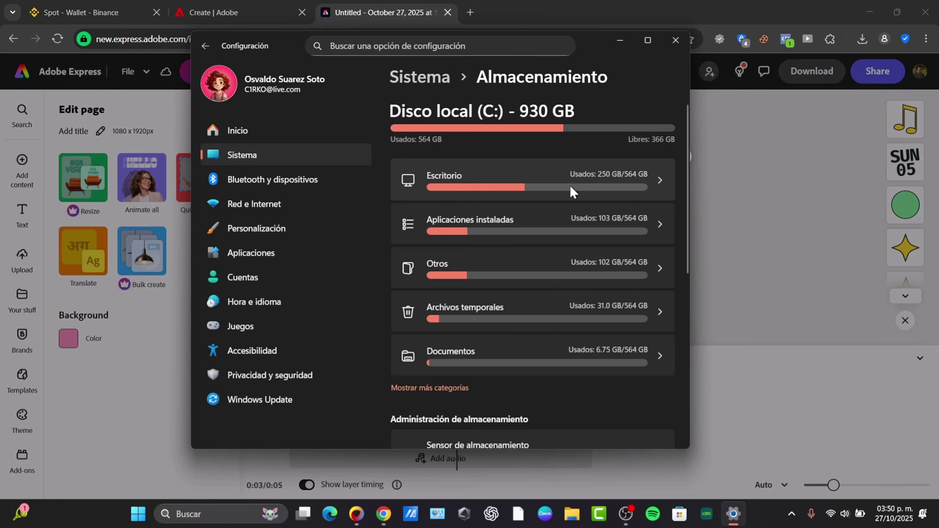
left_click(575, 191)
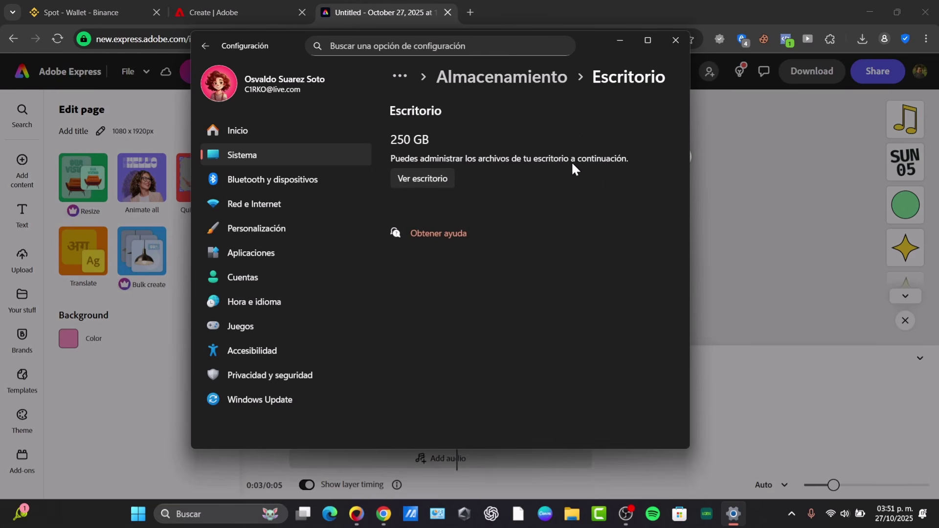
left_click(418, 181)
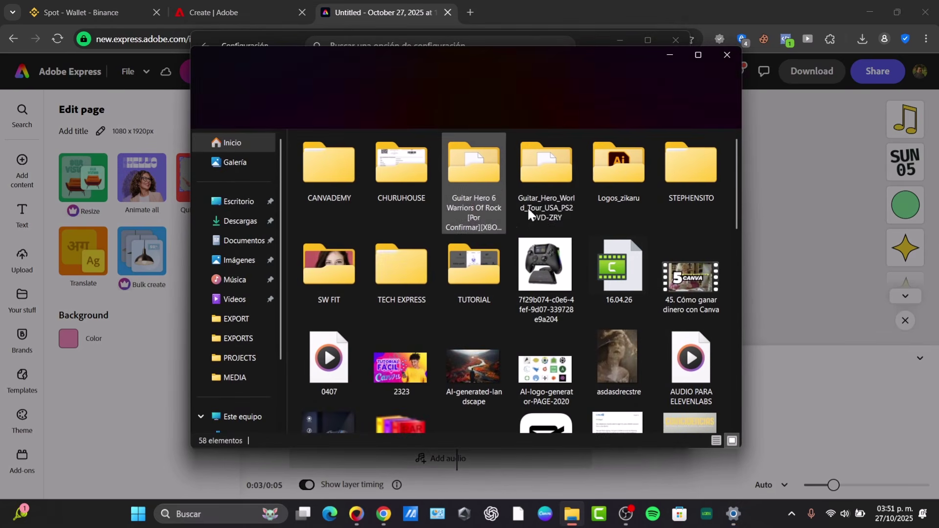
Step: Delete the last 16 desktop items, from Matchlight_Poster6_Mesa de trabajo 1 through the WhatsApp video
scroll(543, 249, "down", 5)
scroll(547, 259, "down", 3)
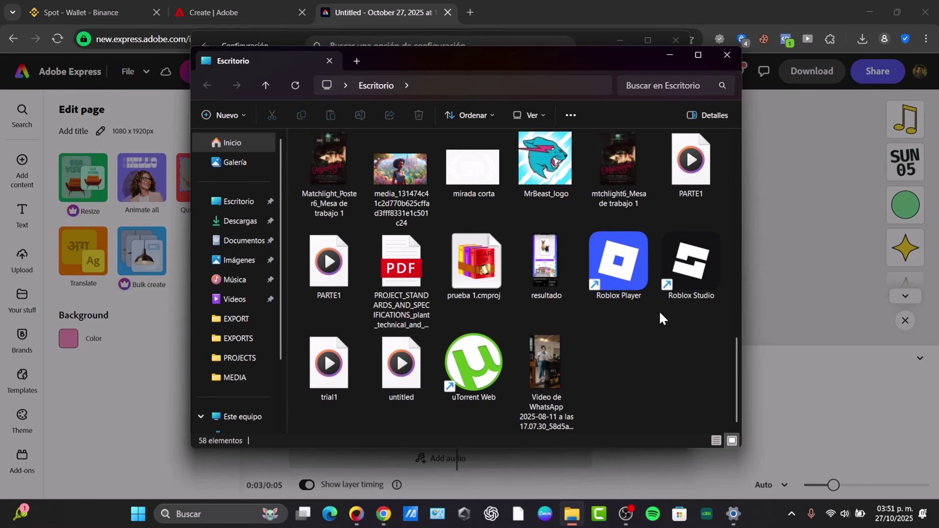
left_click_drag(686, 358, 341, 182)
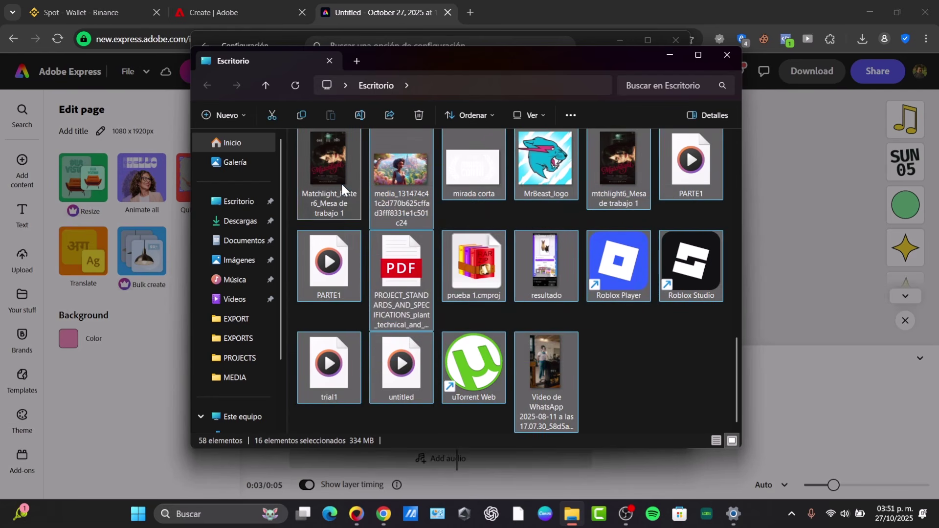
right_click(342, 182)
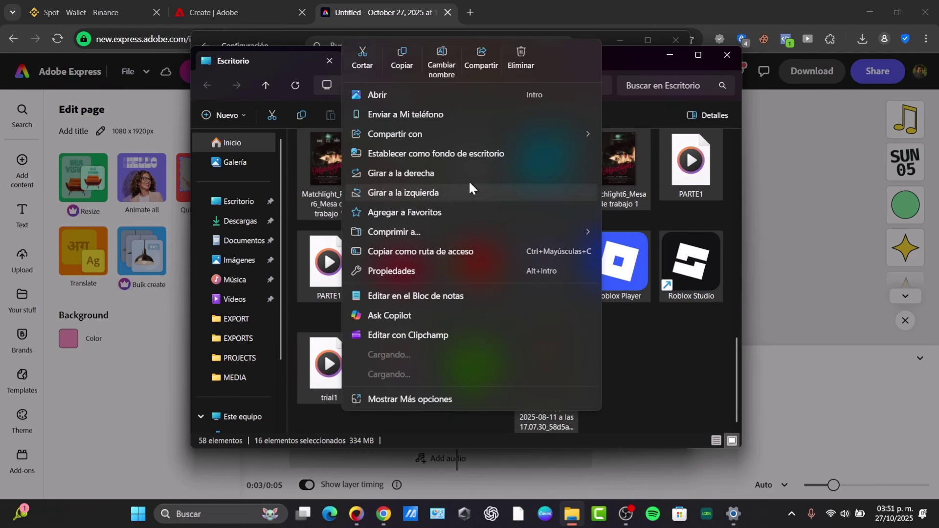
left_click(516, 51)
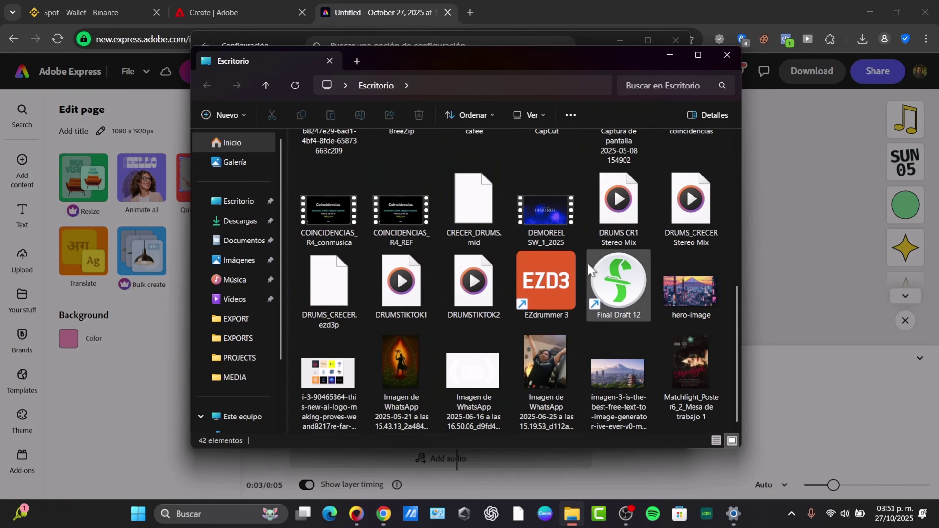
Step: Delete the block of 12 desktop items spanning CRECER_DRUMS.mid to Matchlight_Poster6_2_Mesa de trabajo 1, excluding the first two columns
left_click_drag(728, 372, 470, 219)
right_click(470, 219)
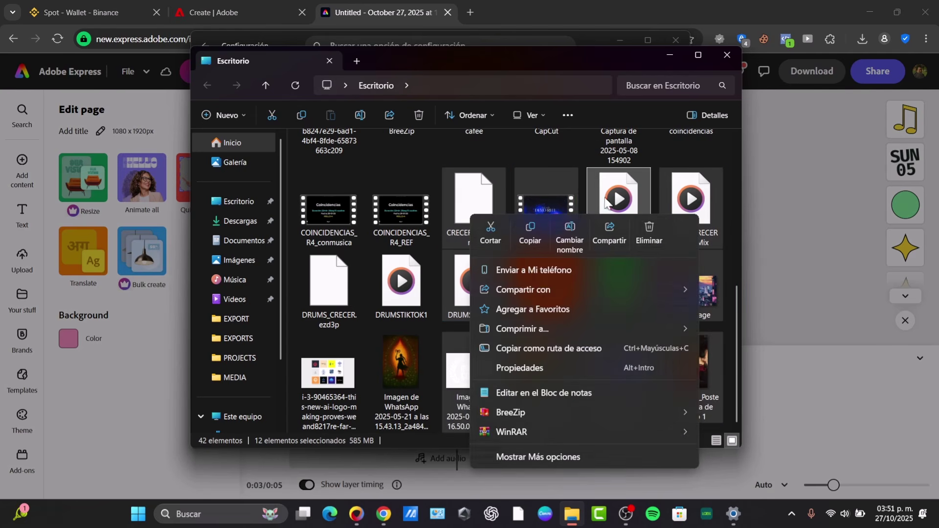
left_click(644, 231)
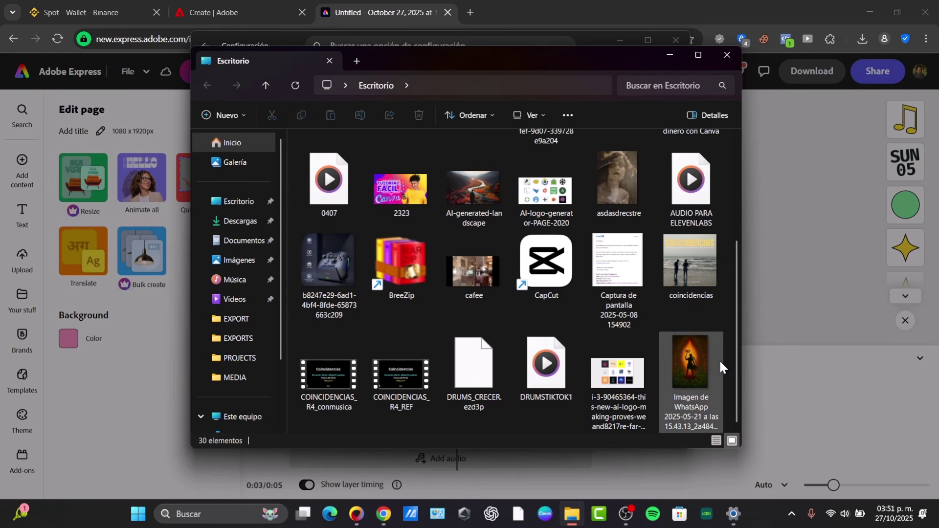
Step: Delete the block of 15 desktop items spanning 0407 to the i-3-90465364 image, excluding the last column
left_click_drag(651, 350, 337, 188)
right_click(337, 188)
left_click(509, 191)
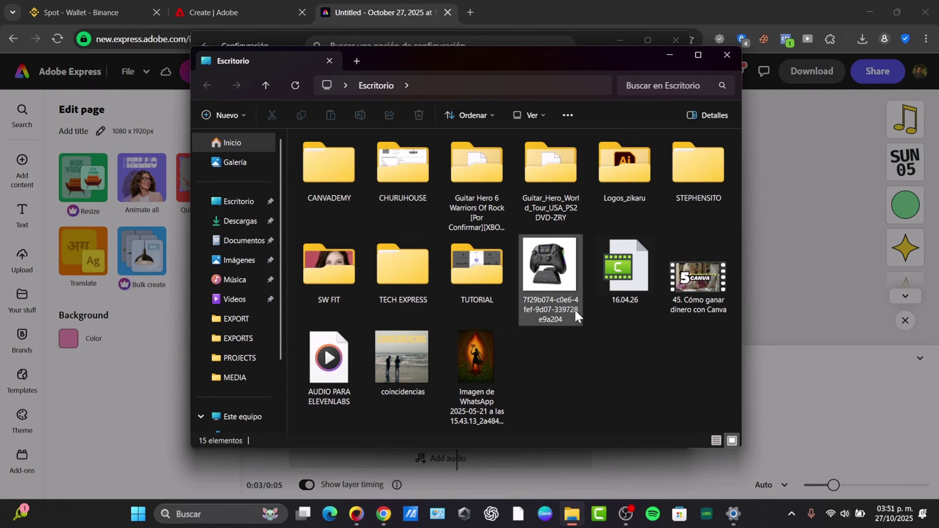
Step: Delete the controller image 7f29b074, the 16.04.26 project and the "45. Cómo ganar dinero con Canva" video from the desktop folder
left_click_drag(712, 338, 562, 291)
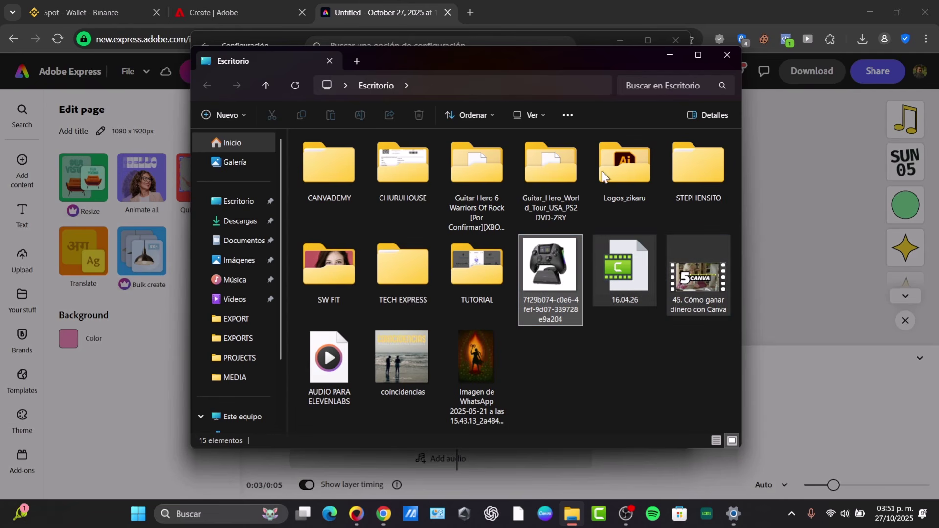
right_click(558, 274)
left_click(734, 174)
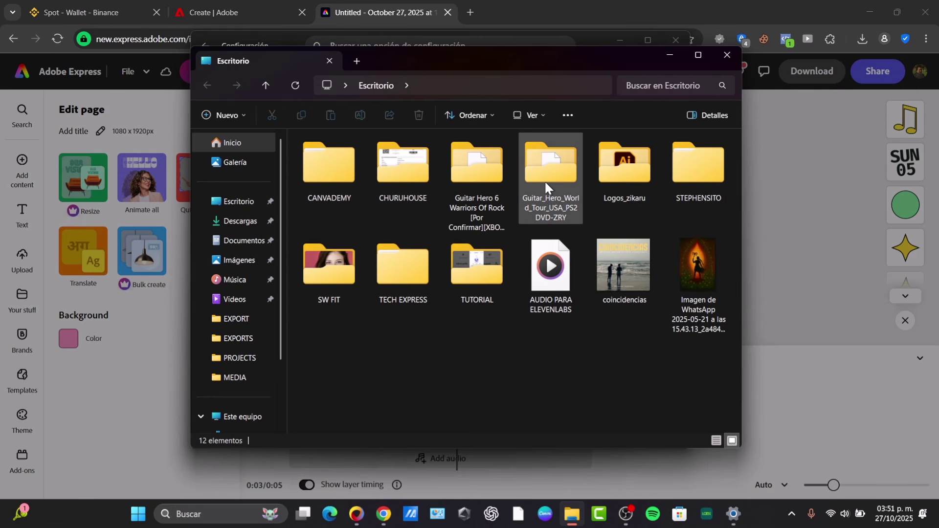
Step: Delete the Guitar Hero 6 Warriors Of Rock and Guitar_Hero_World_Tour_USA_PS2DVD-ZRY folders from the desktop folder
left_click_drag(586, 188, 467, 172)
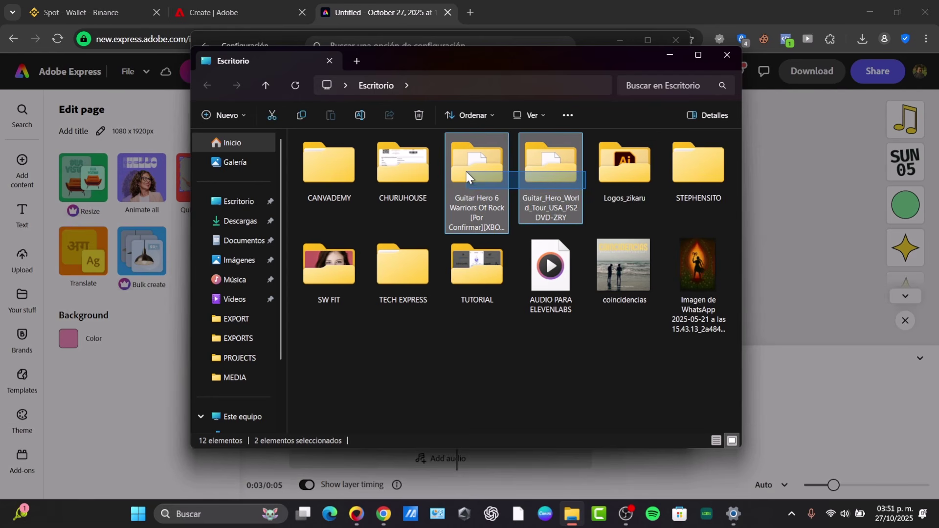
right_click(511, 171)
left_click(603, 187)
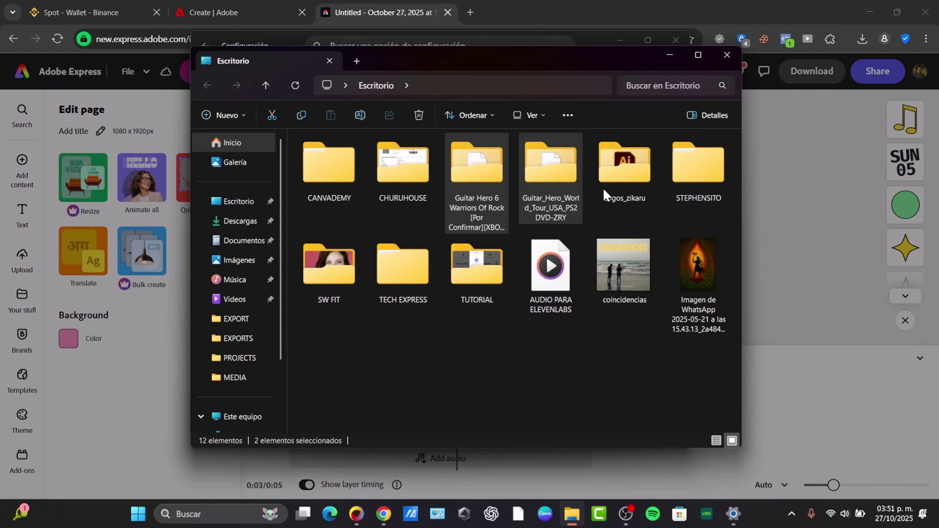
Step: Delete the two selected Guitar Hero folders, and check the contents of the CHURUHOUSE folder before closing the file window
key("Delete")
double_click(403, 169)
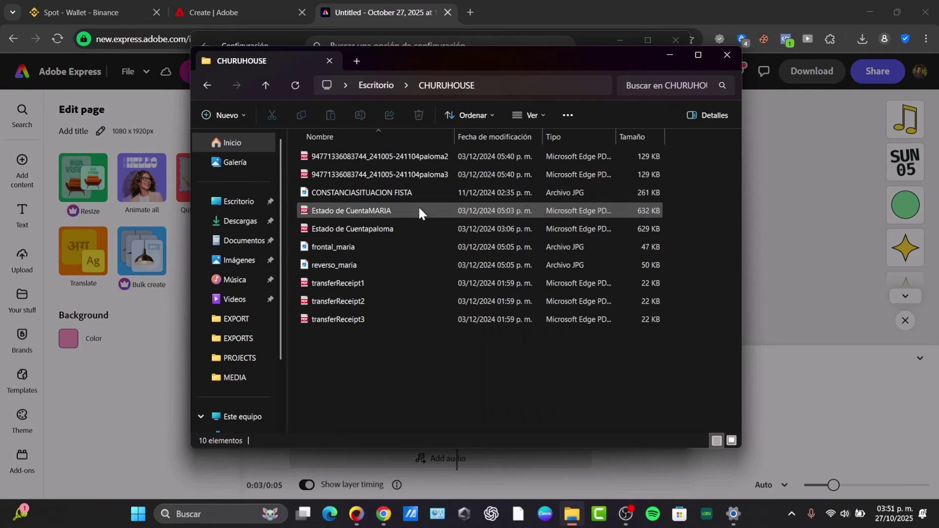
left_click(207, 86)
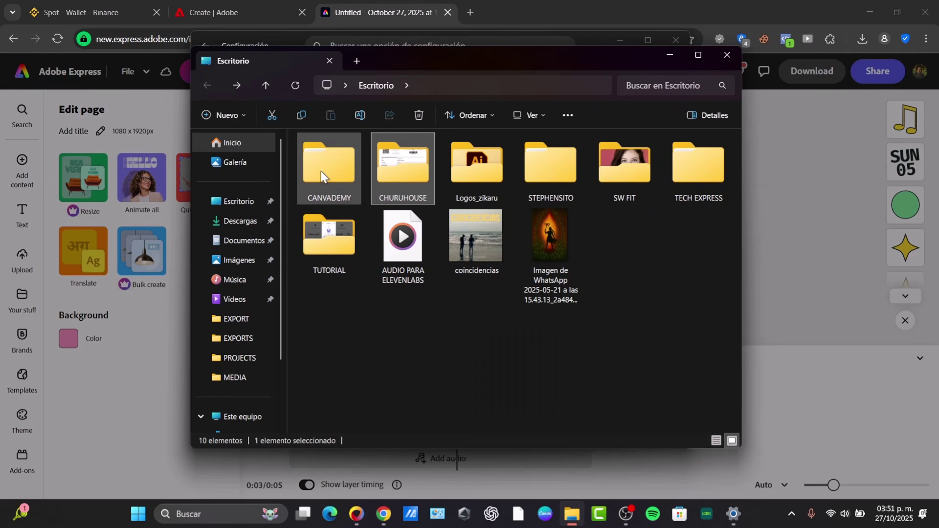
left_click(726, 54)
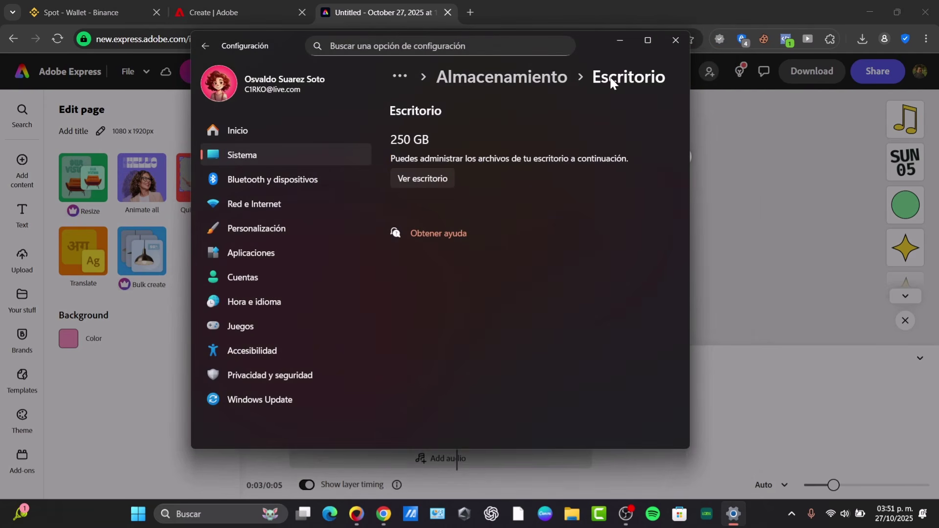
Step: Recheck the space used by Escritorio, then reload the Almacenamiento page from Sistema and look over its storage management options
left_click(528, 77)
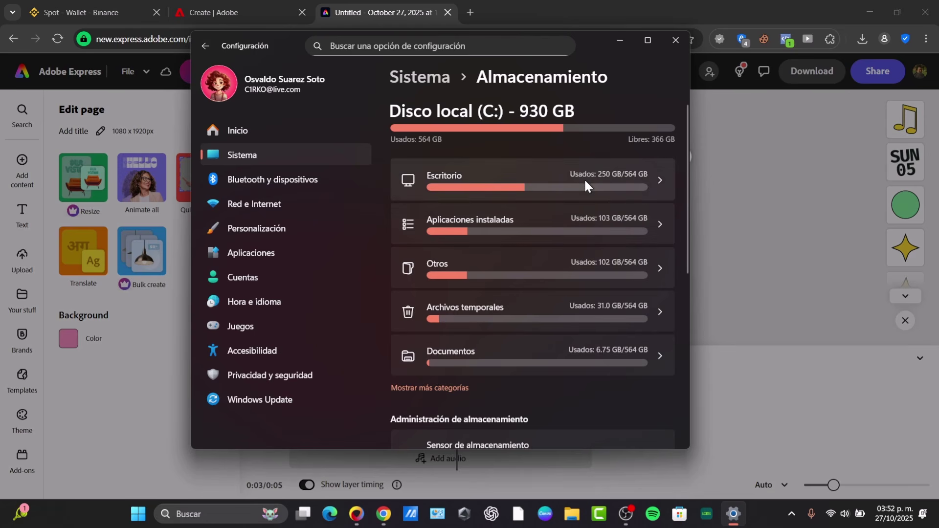
left_click(600, 177)
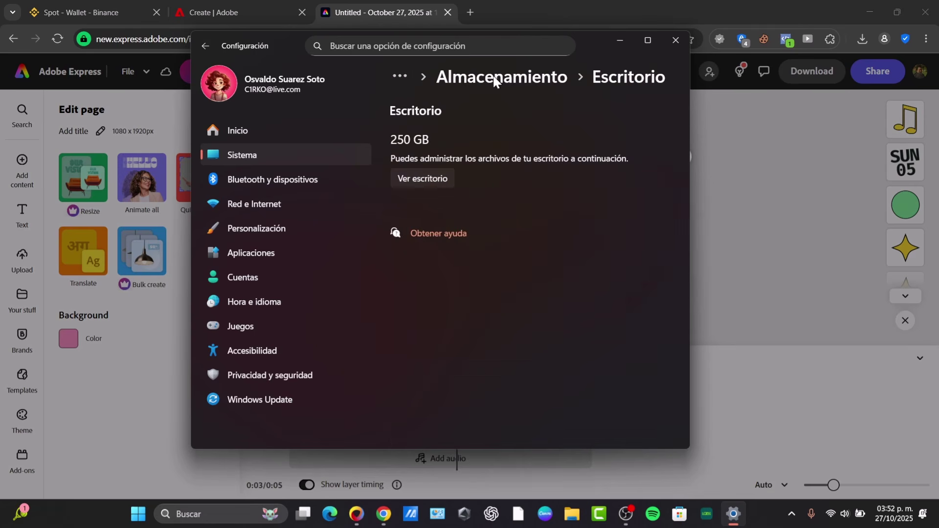
left_click(498, 78)
left_click(450, 76)
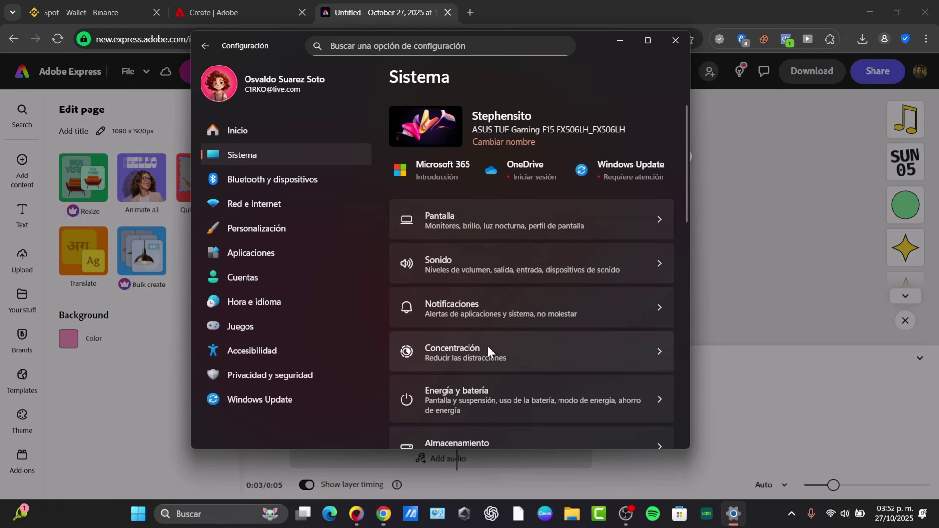
scroll(487, 367, "down", 3)
left_click(492, 310)
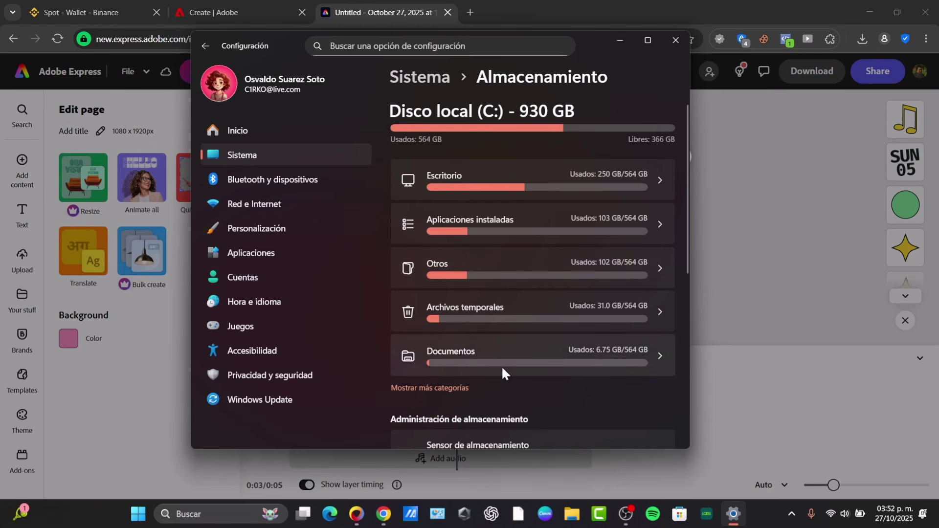
scroll(501, 366, "down", 5)
Step: Switch to File Explorer, open the Descargas folder and sort its contents by Tipo
left_click(572, 514)
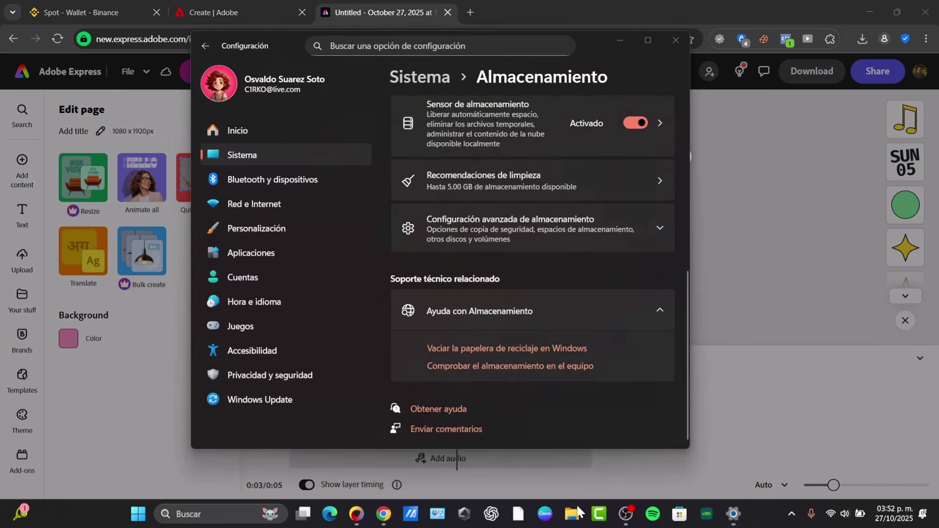
left_click(247, 221)
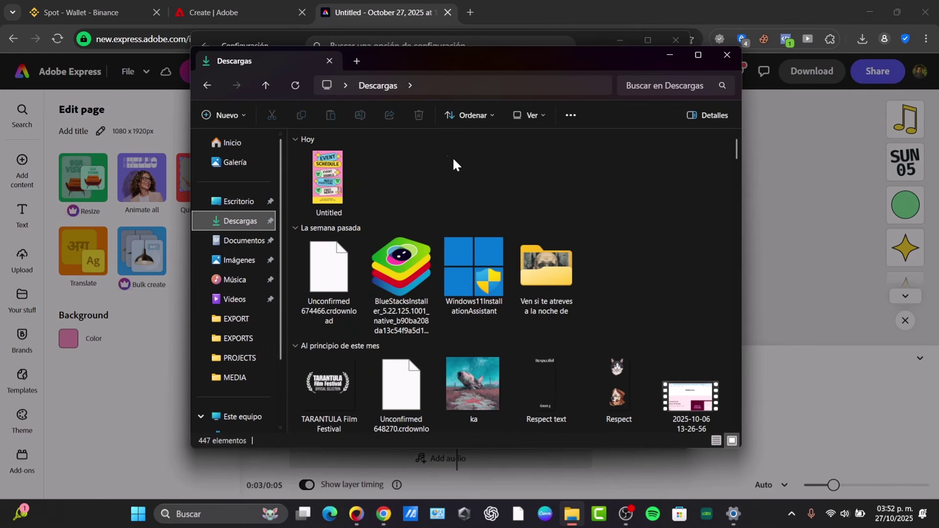
left_click(474, 114)
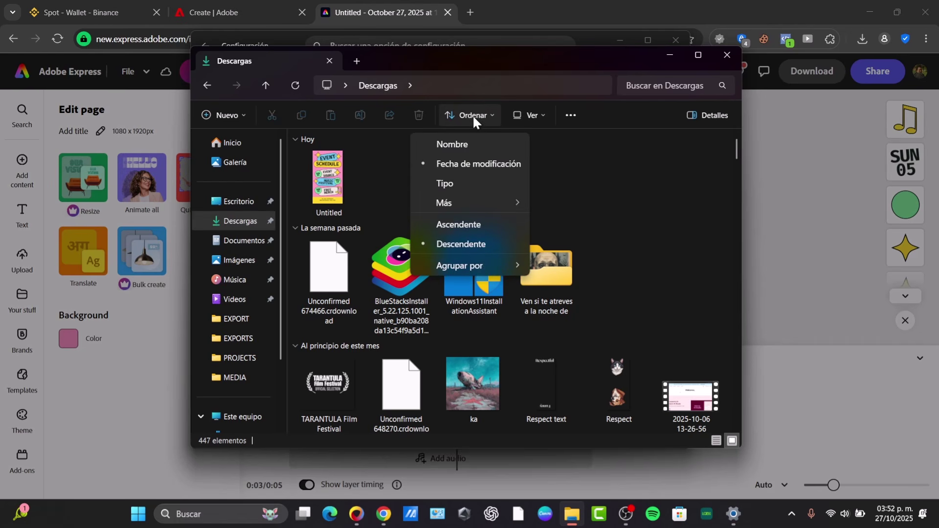
left_click(456, 182)
Step: Look through the downloads down to the compressed archives and select the canvatef archive
scroll(486, 183, "down", 15)
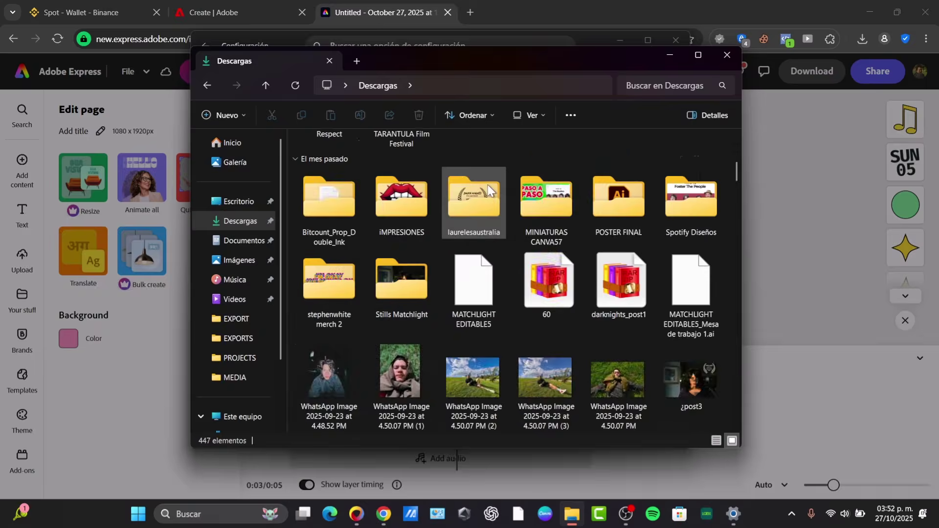
scroll(487, 183, "down", 20)
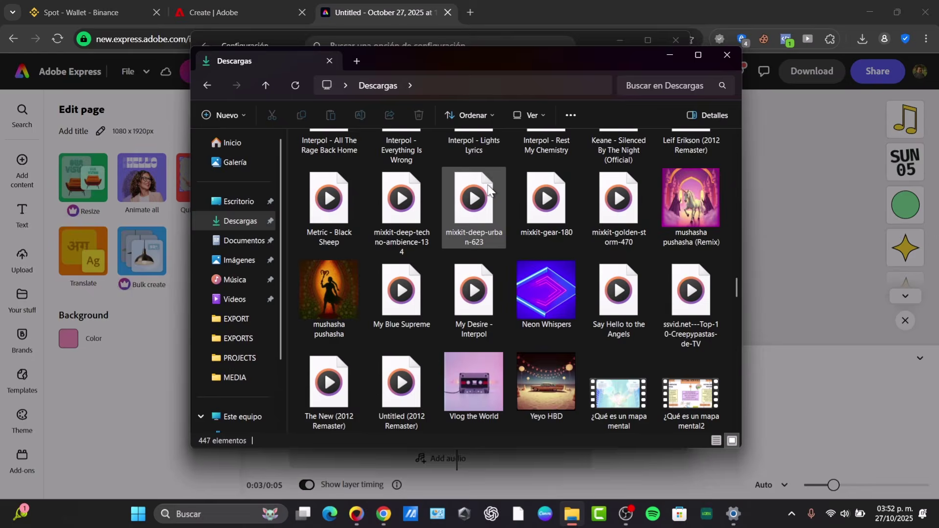
scroll(486, 184, "down", 20)
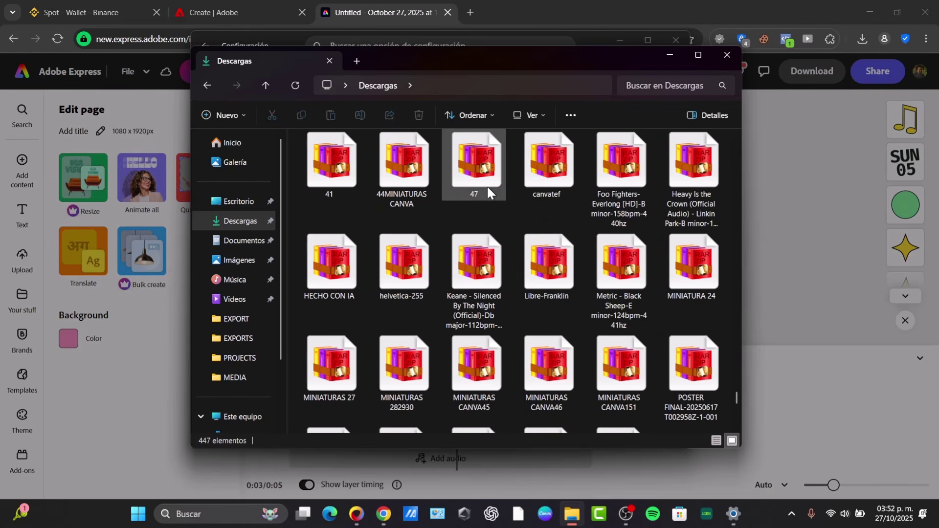
left_click(540, 189)
scroll(540, 189, "up", 1)
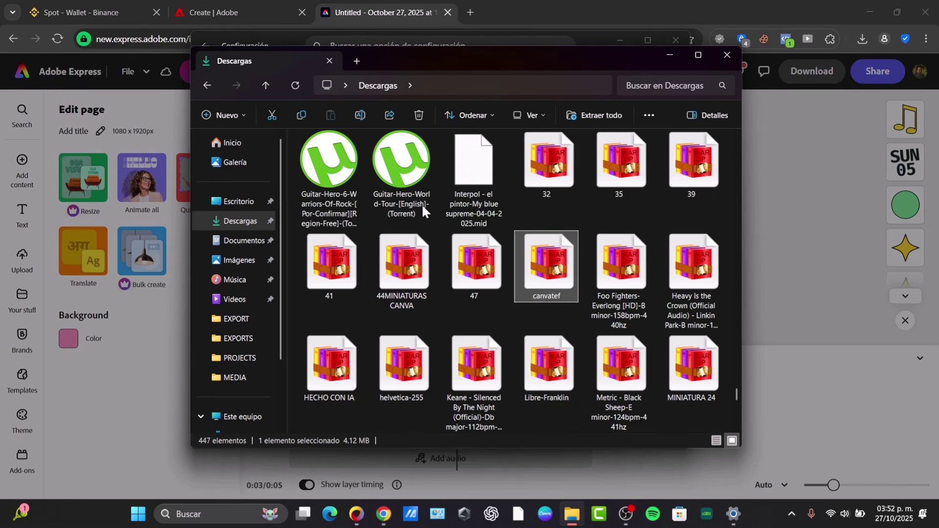
scroll(589, 228, "down", 1)
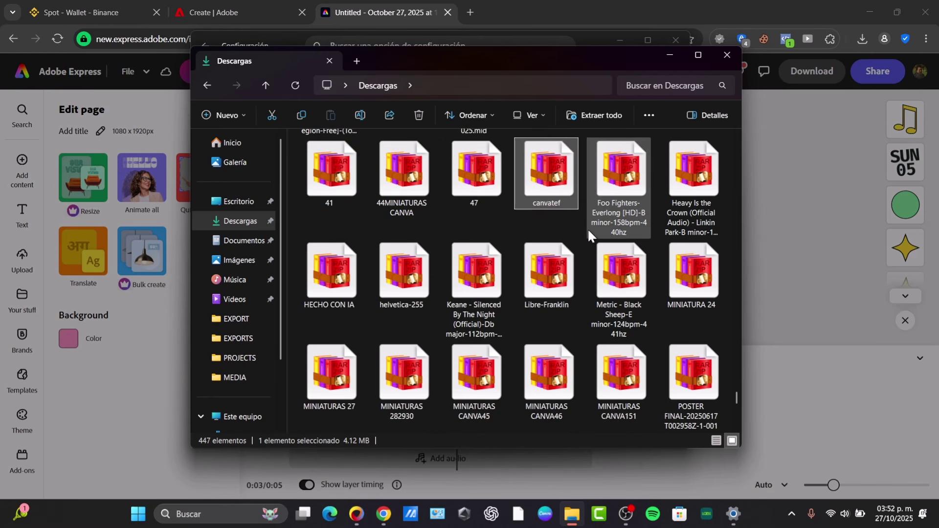
Step: Show the Descargas folder as a detailed list and review the files' dates, types and sizes
left_click(716, 441)
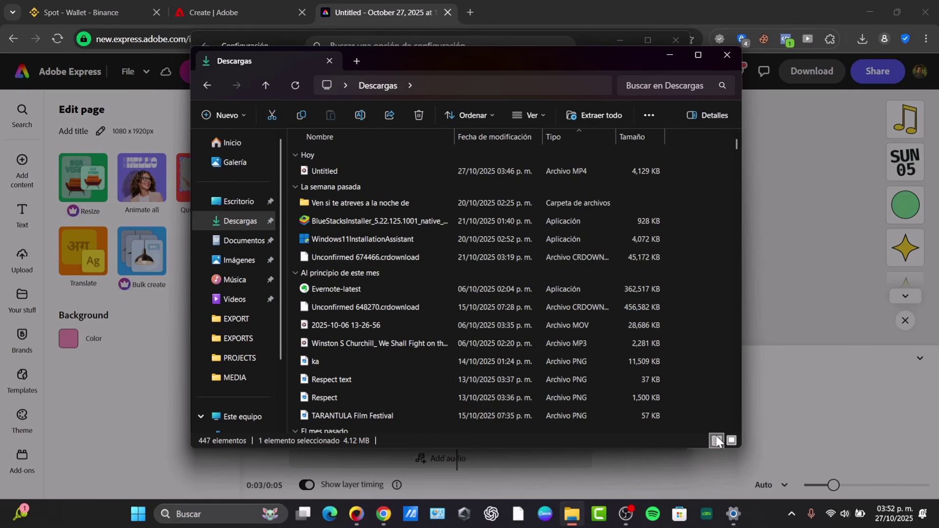
scroll(483, 310, "down", 5)
scroll(484, 313, "down", 20)
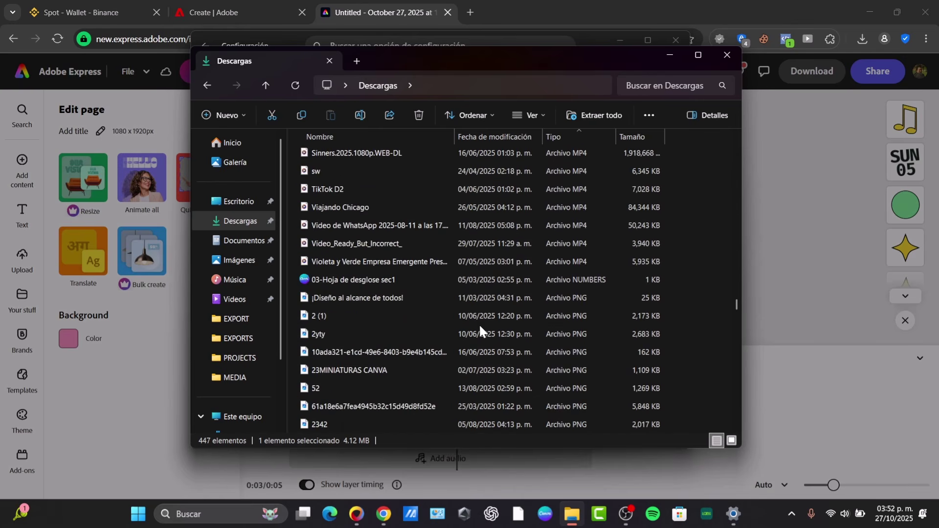
scroll(471, 345, "up", 10)
scroll(471, 345, "down", 12)
Step: Reverse the Tipo sort to descending order and review the downloads from last month and earlier this year
left_click(572, 134)
scroll(595, 307, "up", 10)
scroll(577, 357, "up", 20)
scroll(577, 357, "down", 12)
scroll(577, 356, "down", 5)
scroll(577, 356, "up", 7)
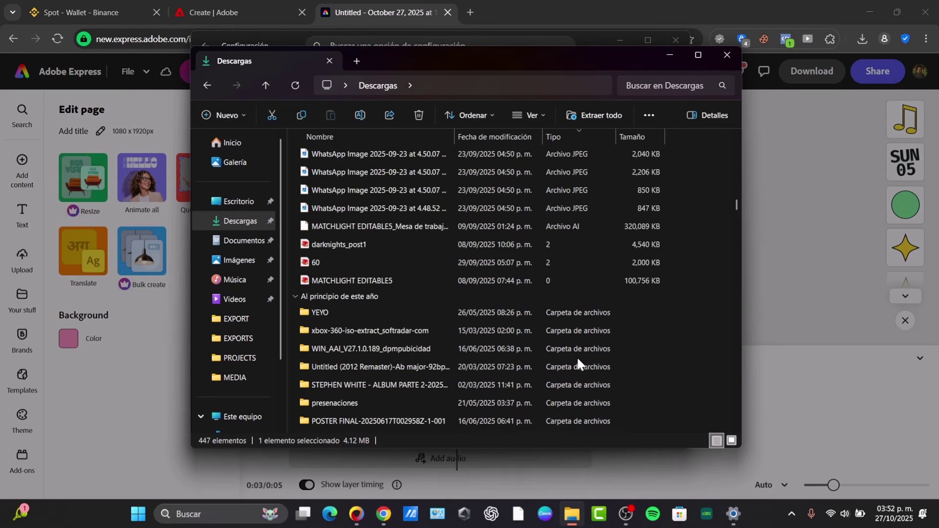
scroll(577, 356, "down", 2)
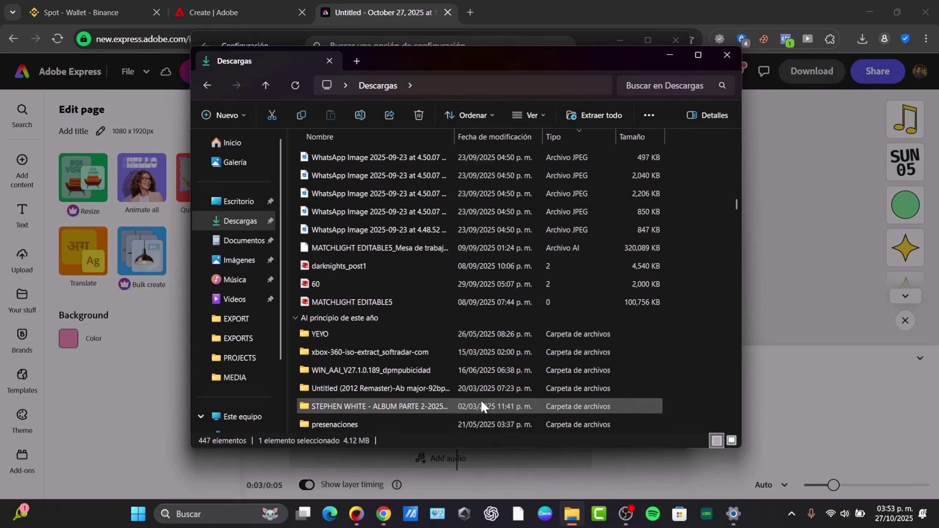
Step: Return to the Settings window and reopen Almacenamiento from the Sistema page to refresh the storage usage
left_click(734, 514)
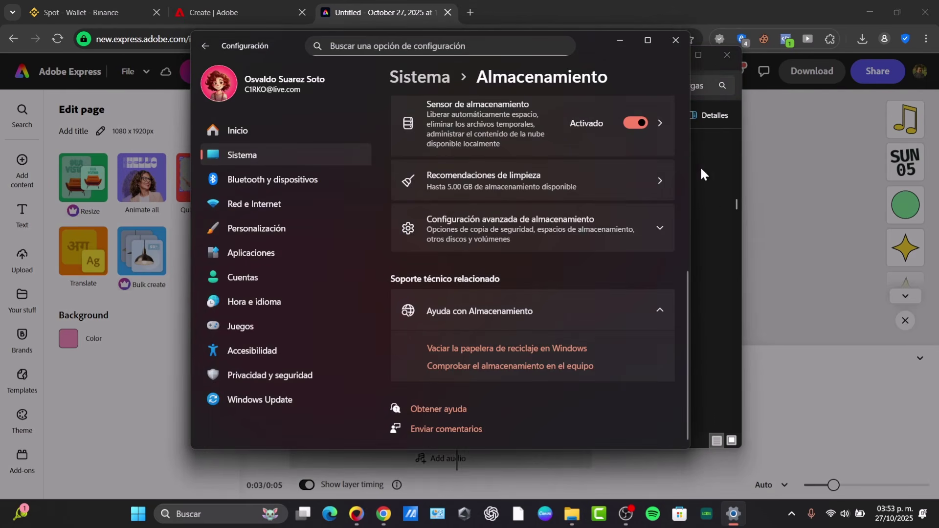
left_click(425, 78)
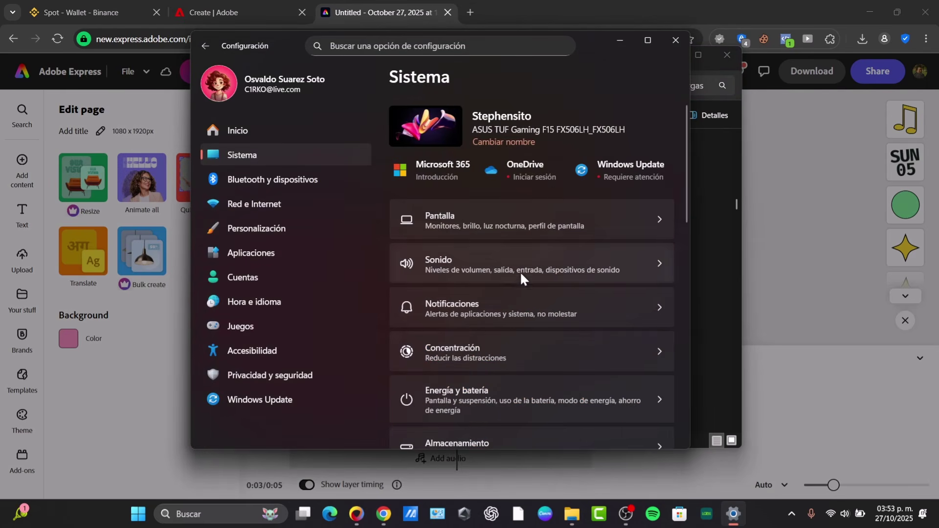
scroll(500, 395, "down", 3)
left_click(510, 300)
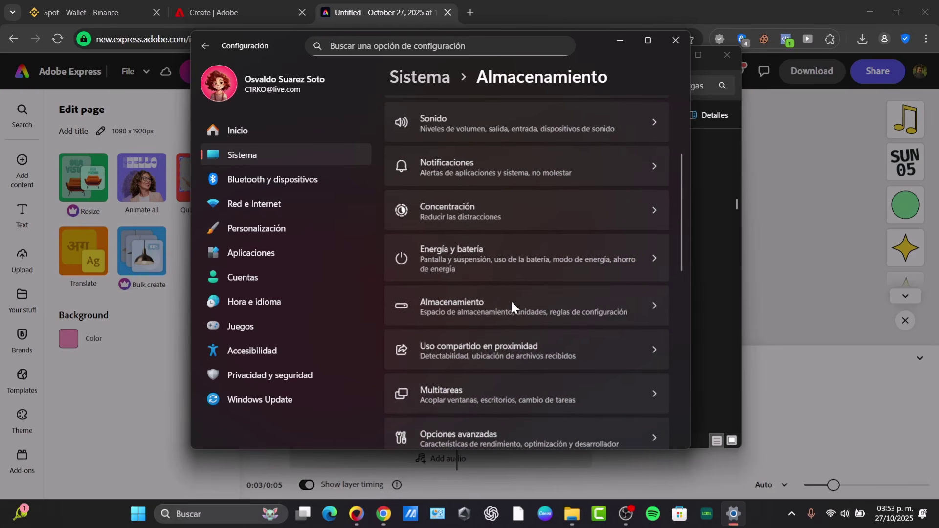